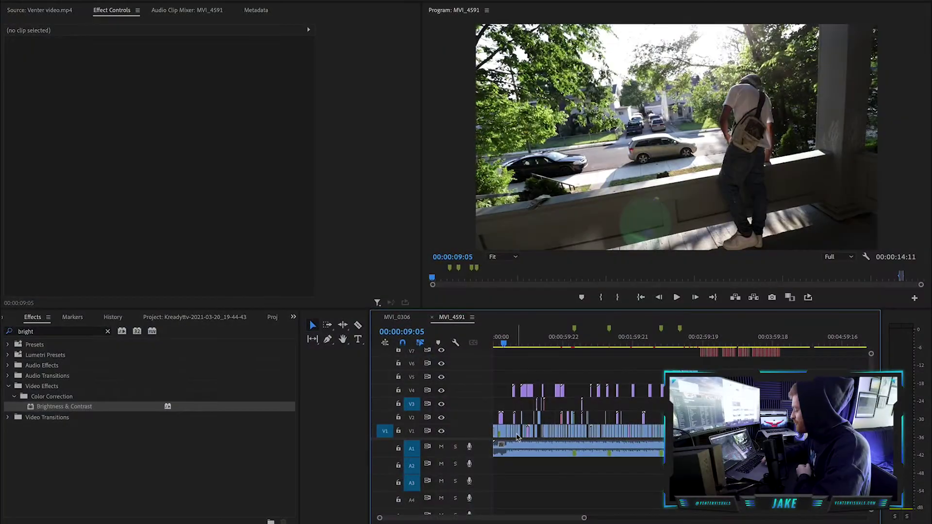
- Zoom the timeline in on the opening clips of MVI_4591 around 00:00:10:15
key("equal")
key("equal")
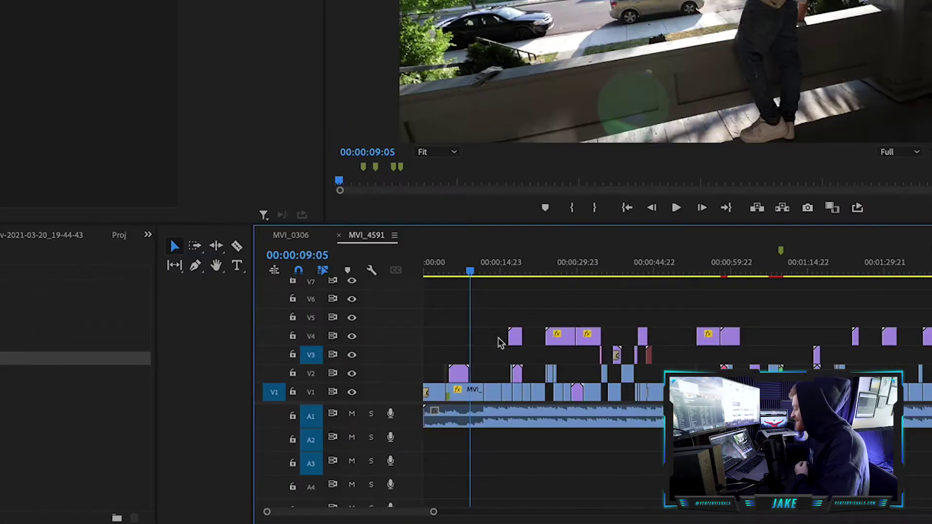
scroll(528, 427, "up", 2)
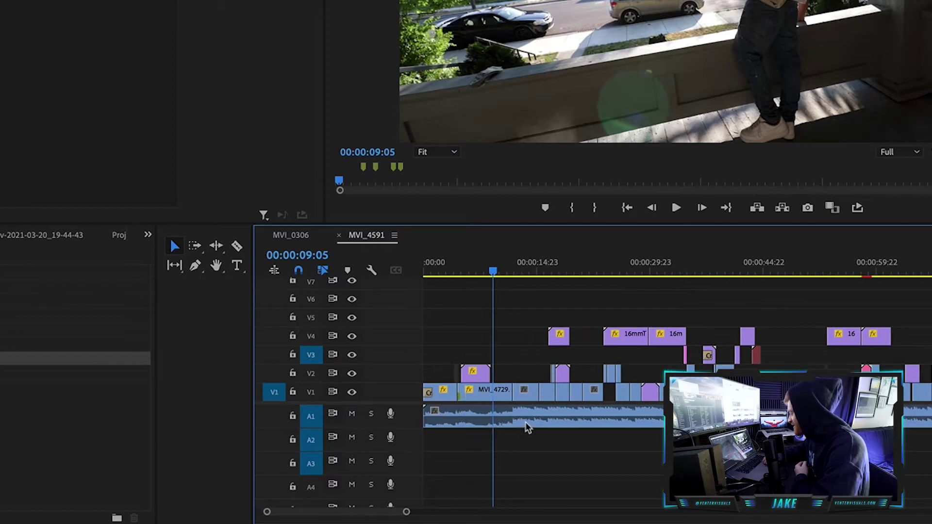
scroll(529, 427, "up", 2)
scroll(631, 416, "up", 2)
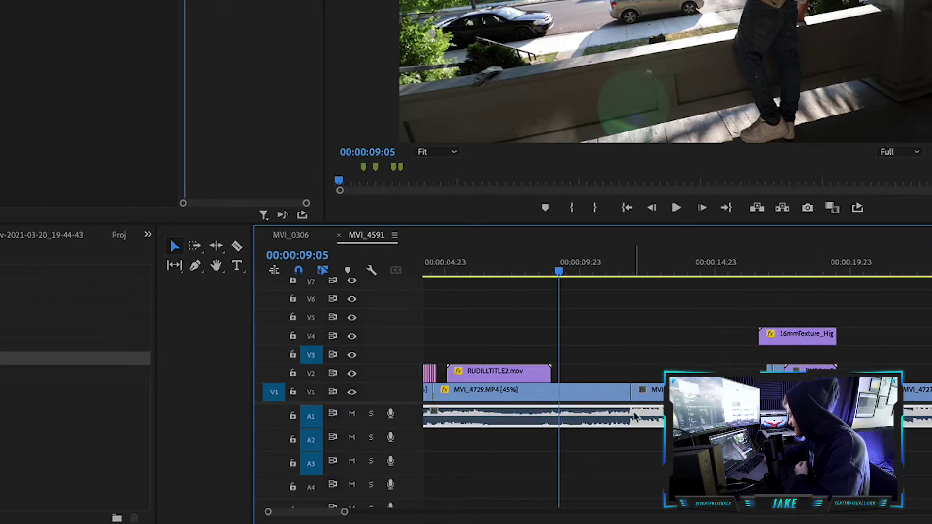
scroll(620, 442, "down", 3)
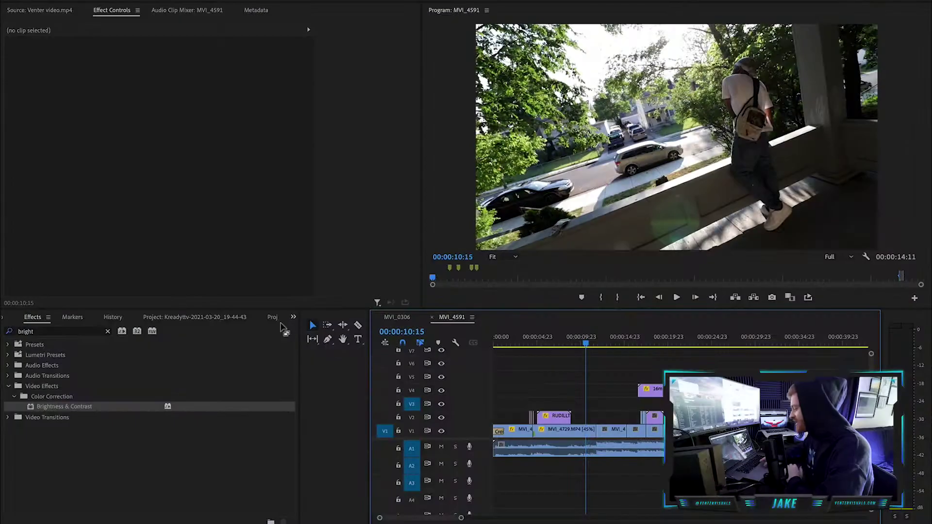
- Create a new Adjustment Layer with default video settings and place it on track V2
left_click(223, 317)
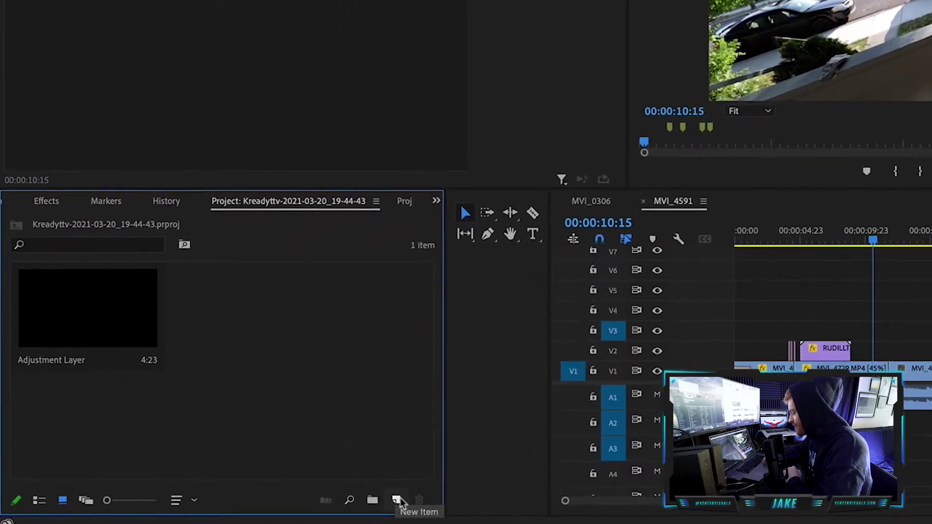
left_click(411, 499)
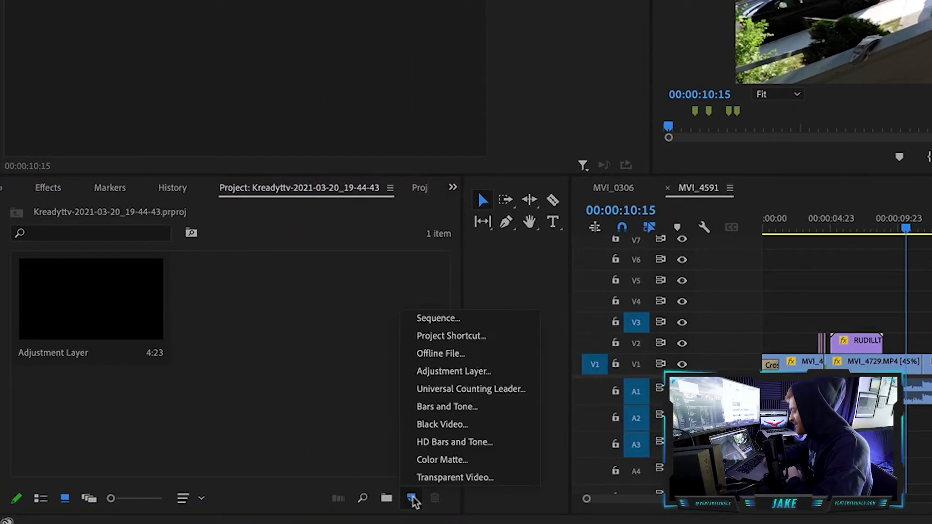
left_click(458, 372)
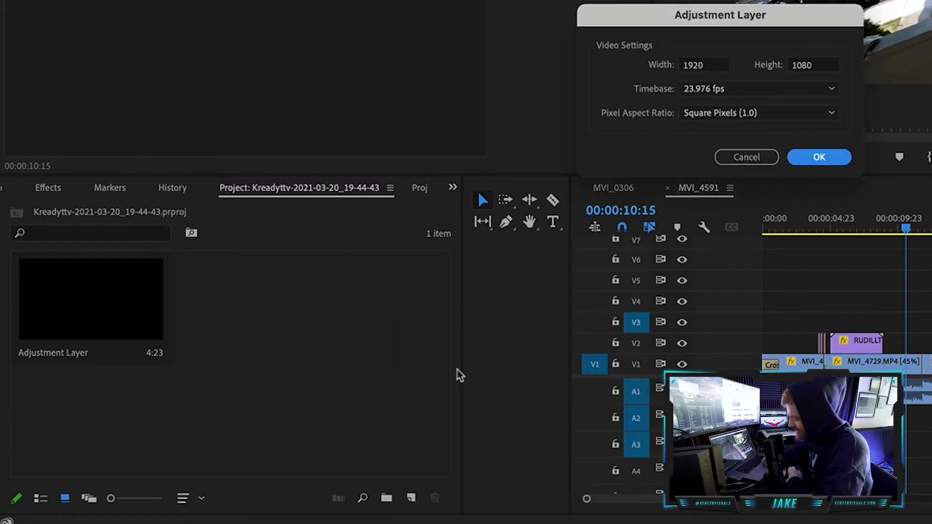
left_click(818, 156)
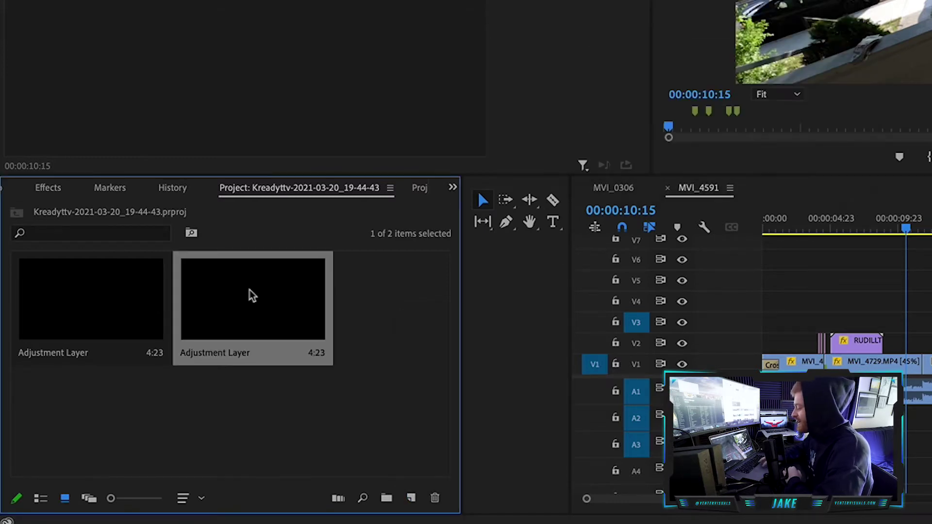
left_click_drag(236, 302, 888, 323)
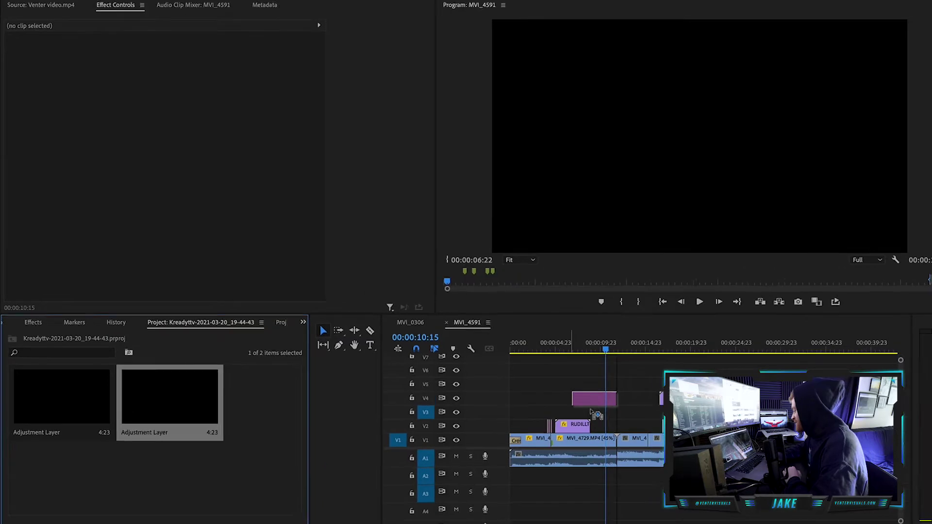
left_click_drag(591, 411, 585, 434)
- Trim the adjustment layer to span roughly 00:00:11:18 to 00:00:12:00 over the cut
left_click(588, 432)
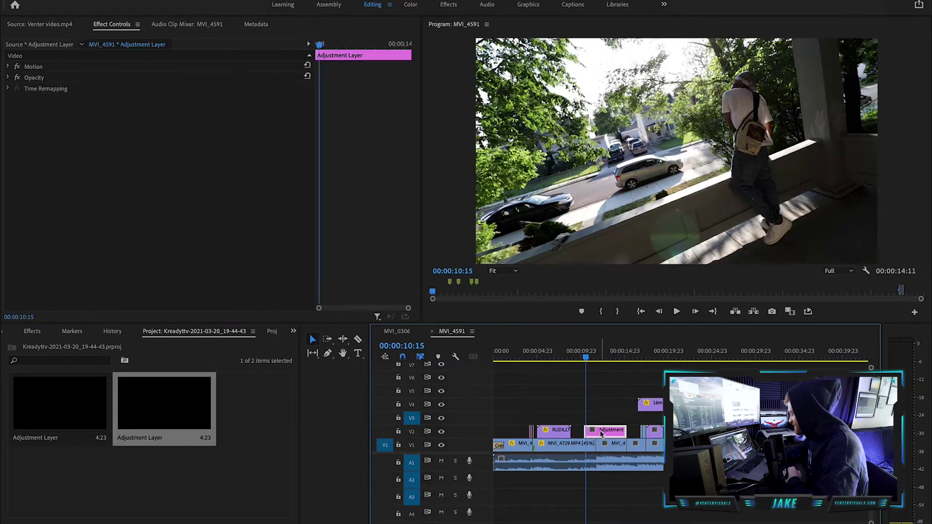
key("=")
left_click_drag(735, 431, 589, 427)
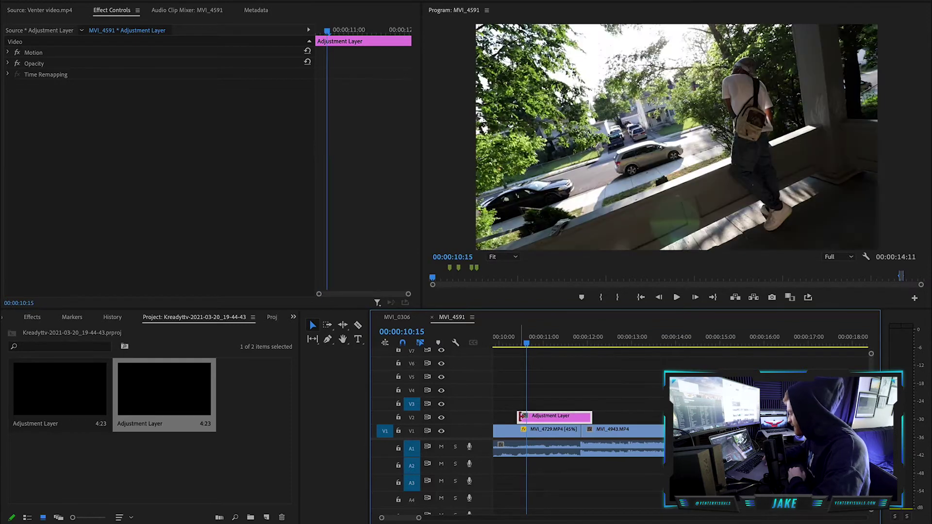
left_click_drag(519, 418, 633, 420)
scroll(577, 423, "up", 3)
left_click(611, 369)
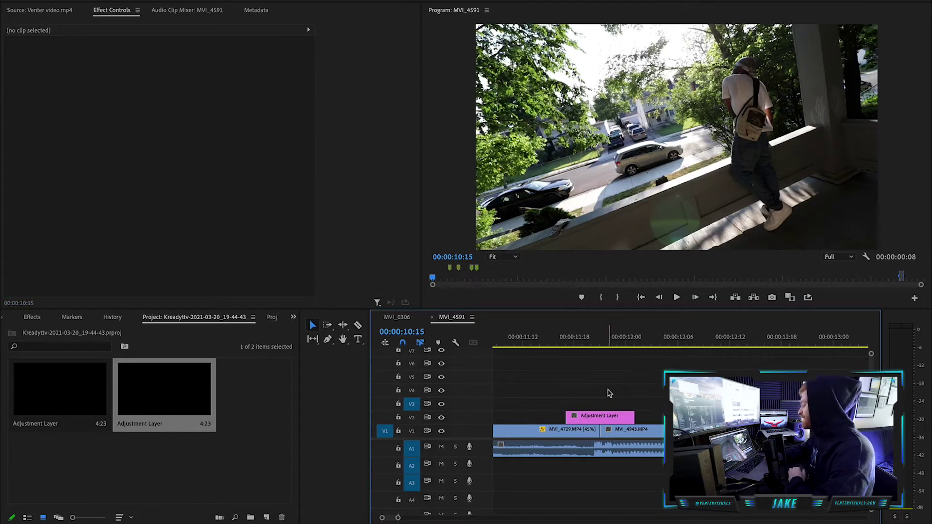
- At 00:00:11:21, drag Brightness & Contrast from Effects onto the V2 adjustment layer
left_click(601, 344)
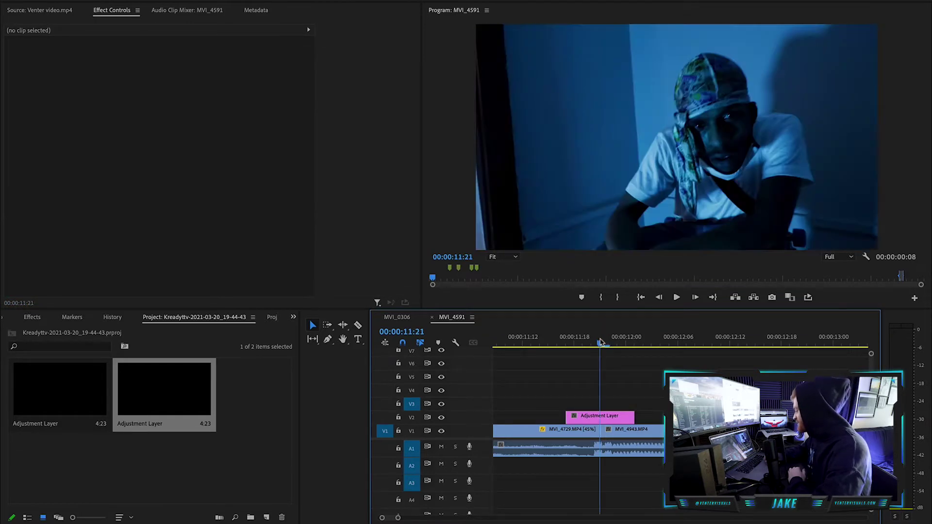
left_click(614, 435)
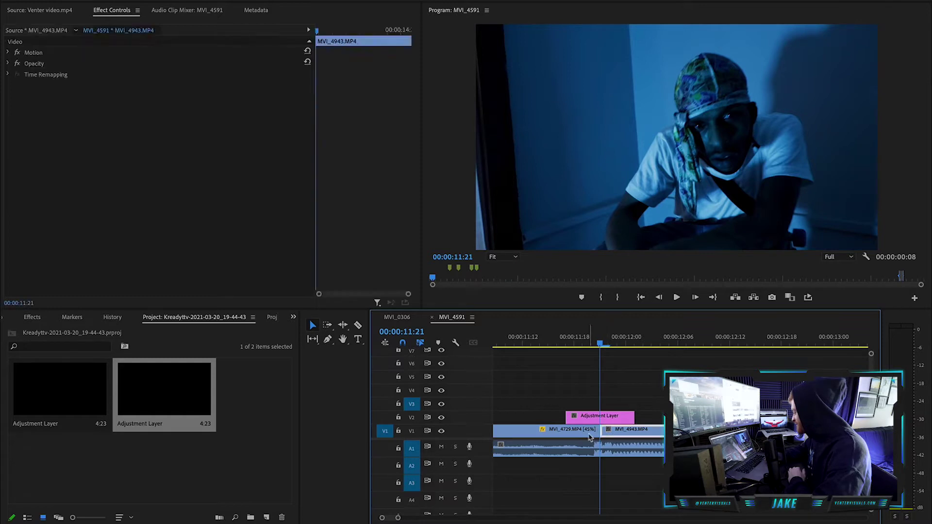
left_click(595, 417)
left_click(32, 317)
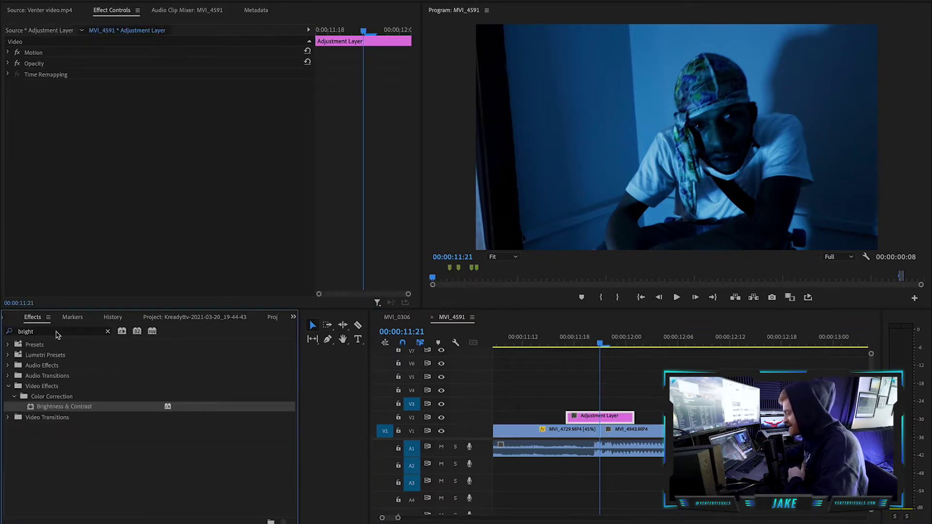
left_click(35, 332)
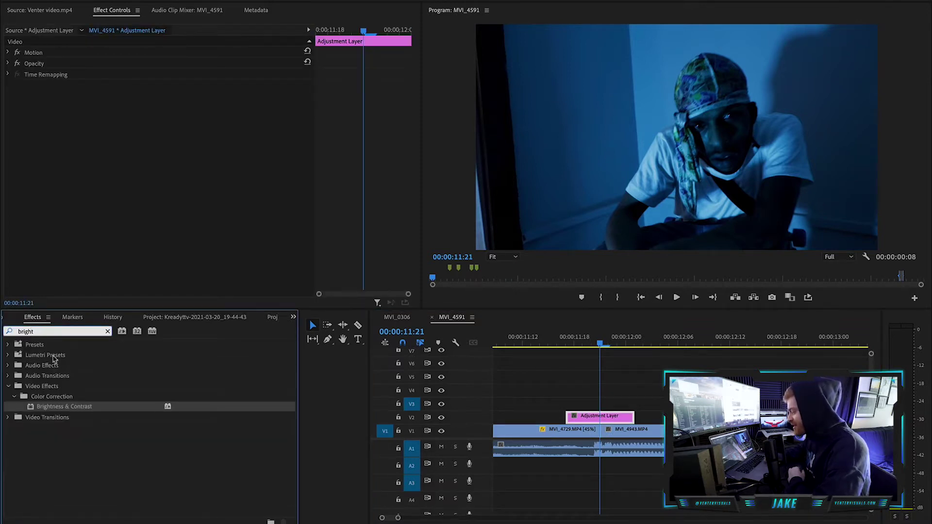
left_click(62, 409)
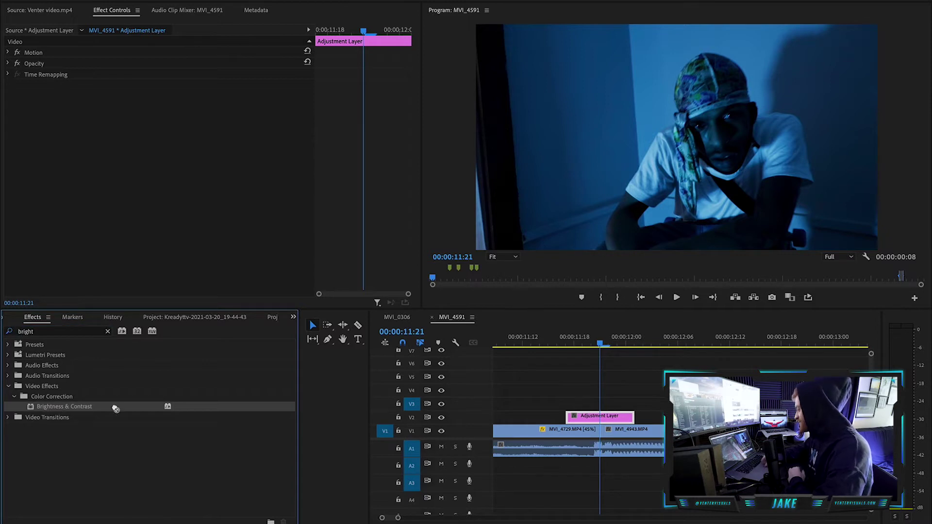
left_click_drag(115, 409, 607, 418)
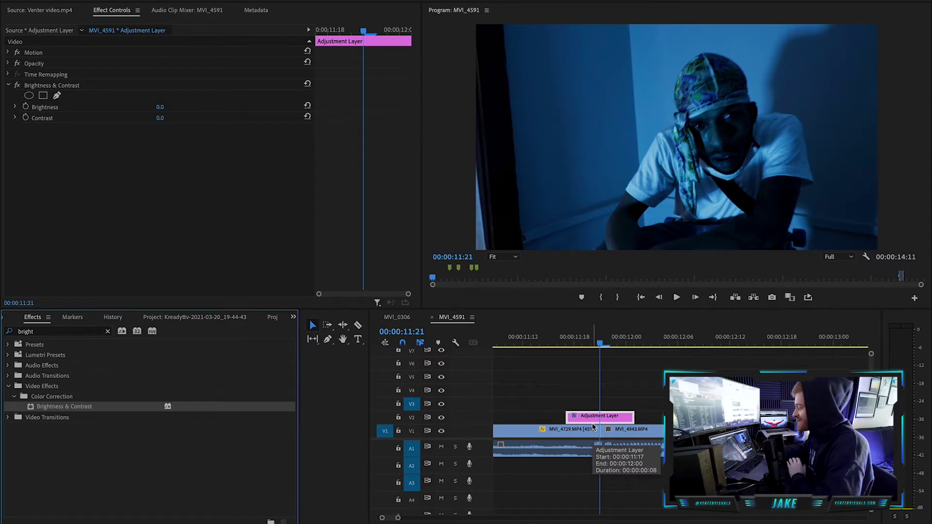
- Keyframe Brightness at 100.0 at 00:00:11:21, with a 0.0 keyframe at 00:00:11:17
left_click_drag(164, 111, 213, 111)
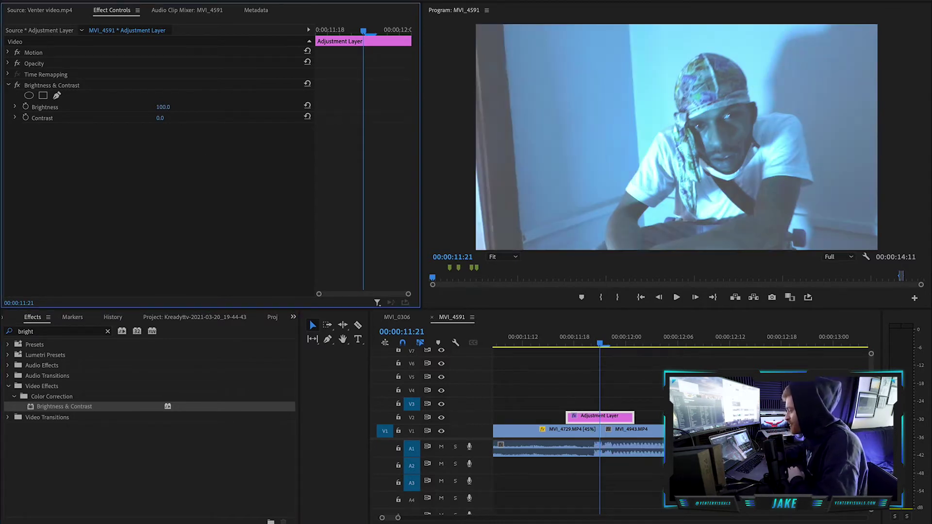
left_click(26, 107)
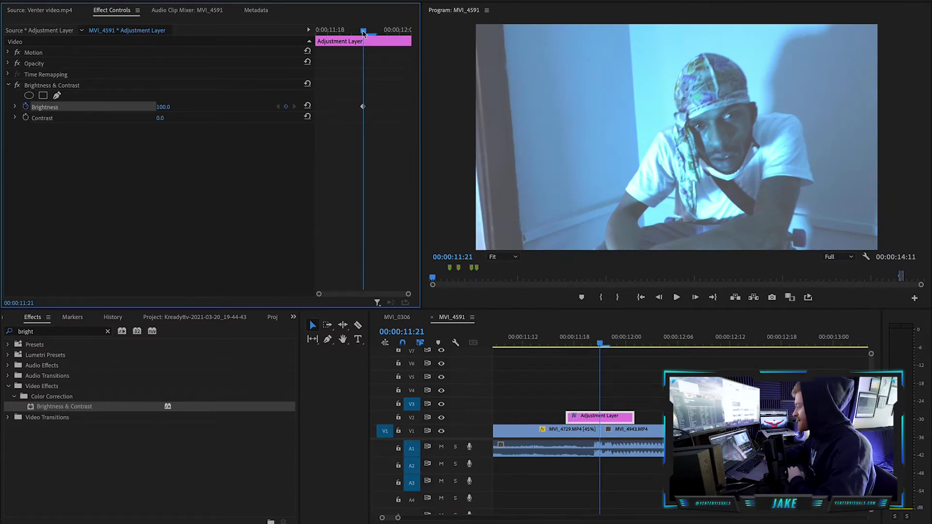
left_click_drag(363, 32, 300, 39)
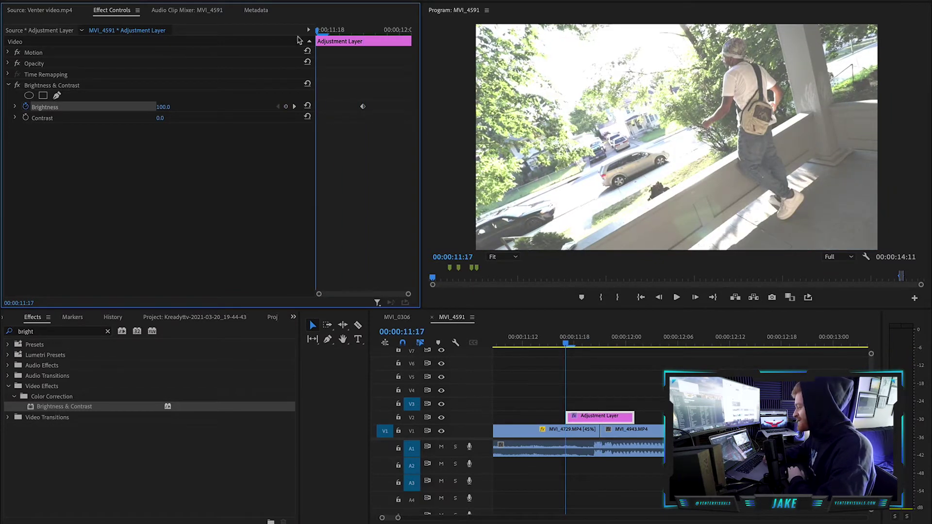
left_click(307, 107)
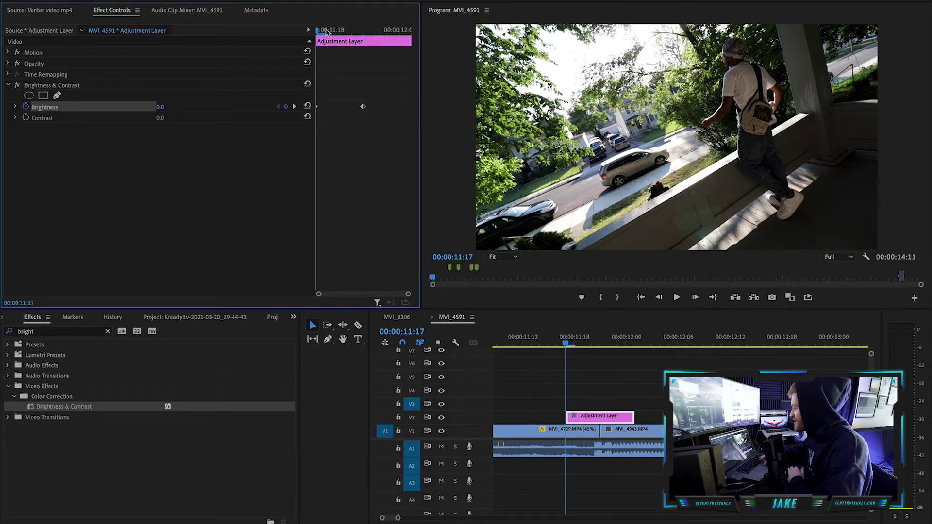
left_click_drag(327, 32, 366, 38)
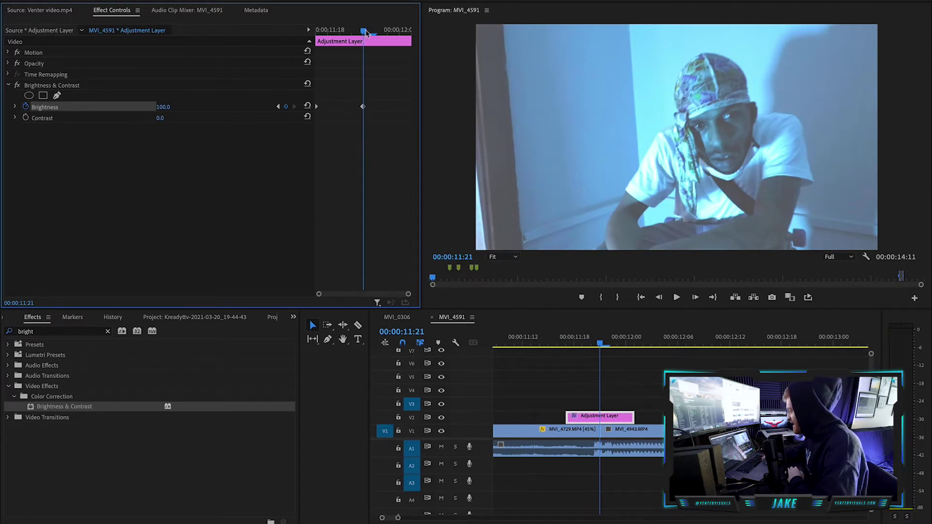
- Add a zero Brightness keyframe at the layer's end, then return the playhead to the peak
key("Right")
key("Right")
key("Right")
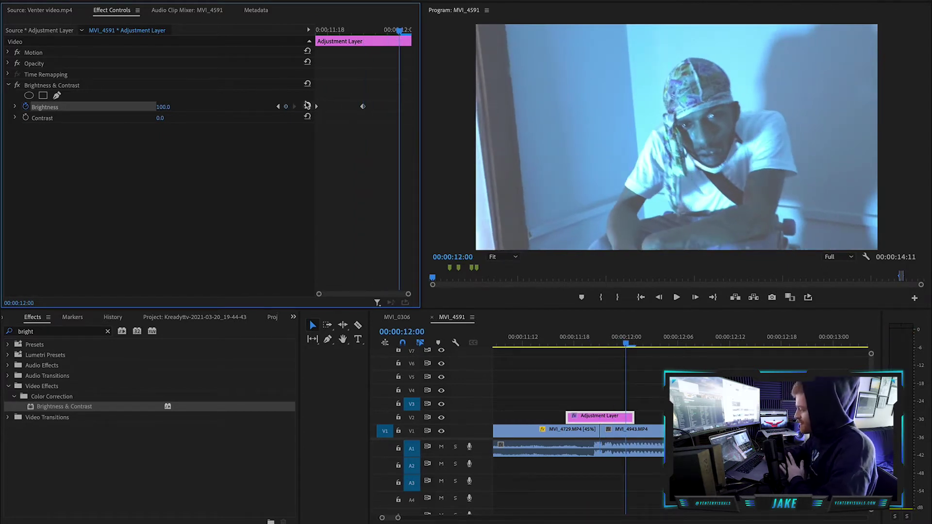
left_click(308, 106)
left_click_drag(399, 107, 419, 110)
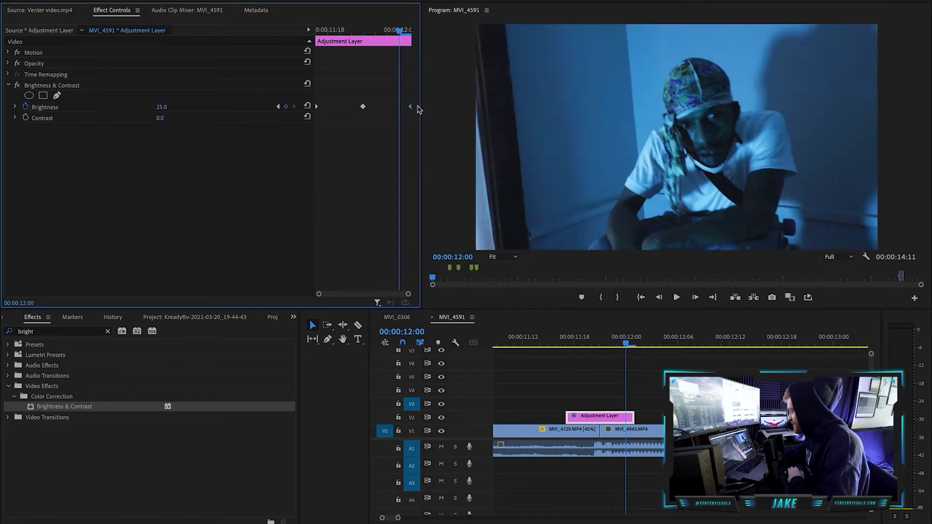
left_click_drag(405, 31, 365, 59)
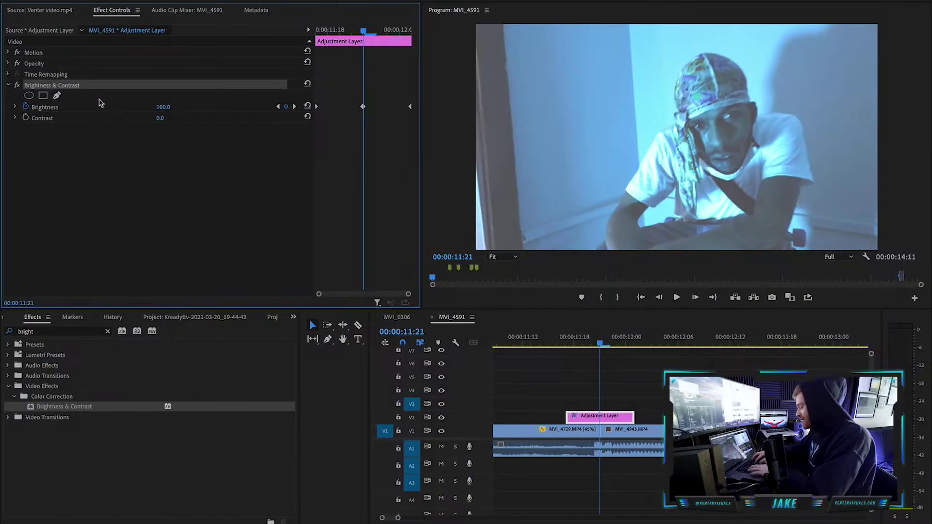
- Paste a second copy of Brightness & Contrast, then preview the flash from before the cut
key("ctrl+v")
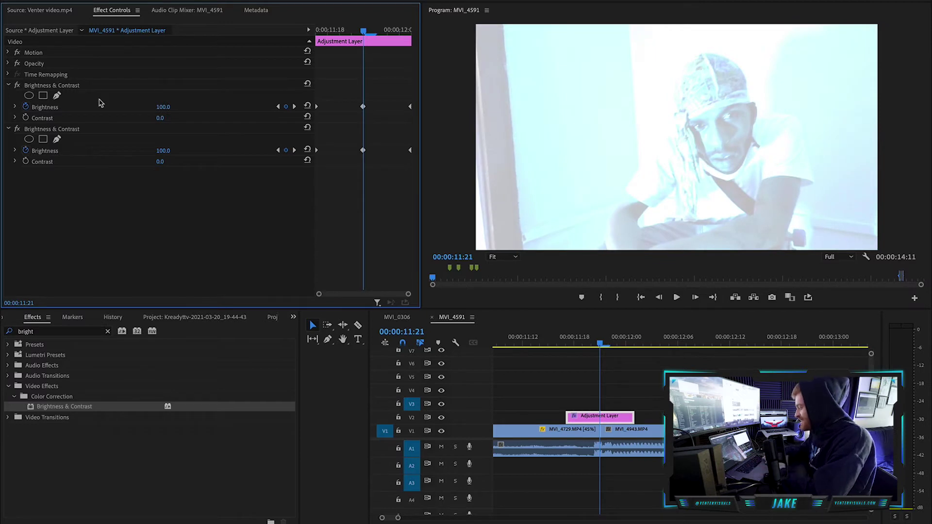
left_click(111, 129)
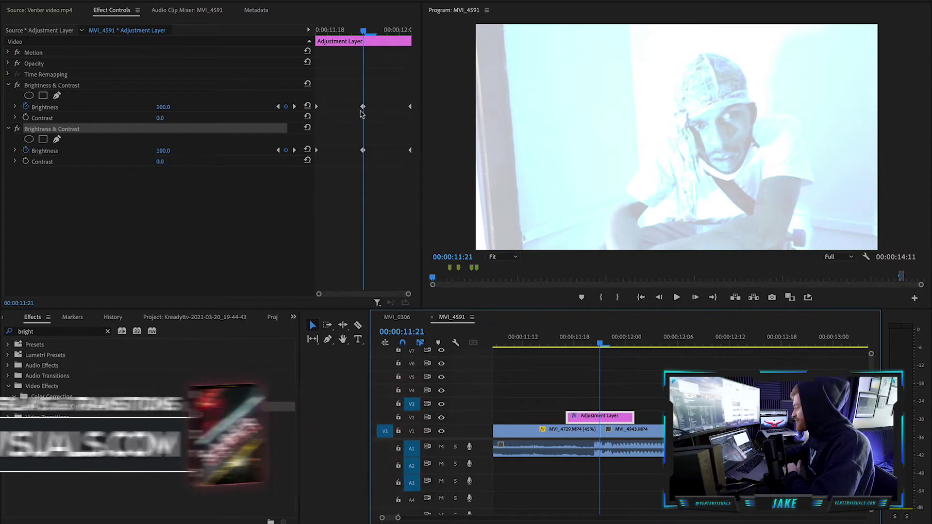
left_click(524, 339)
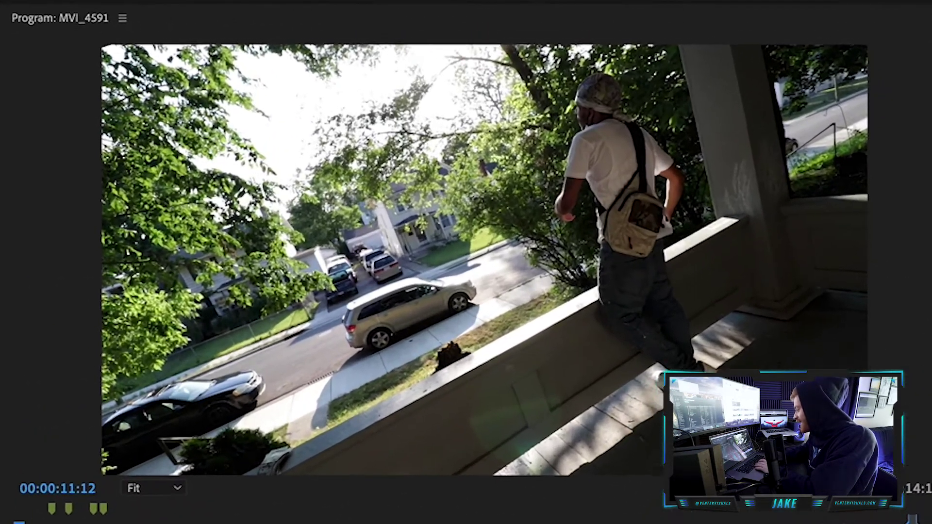
key("shift+k")
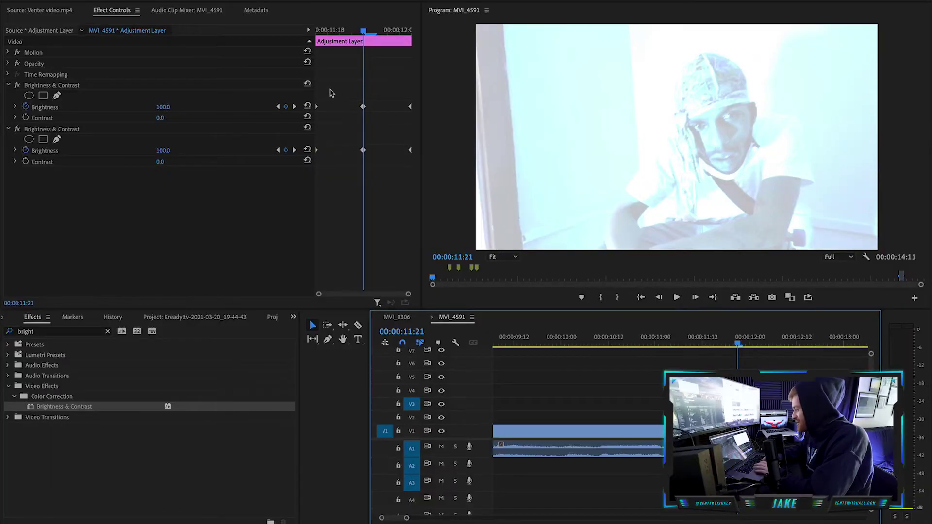
- Move both effects' opening and closing Brightness keyframes closer to the peak
left_click(334, 92)
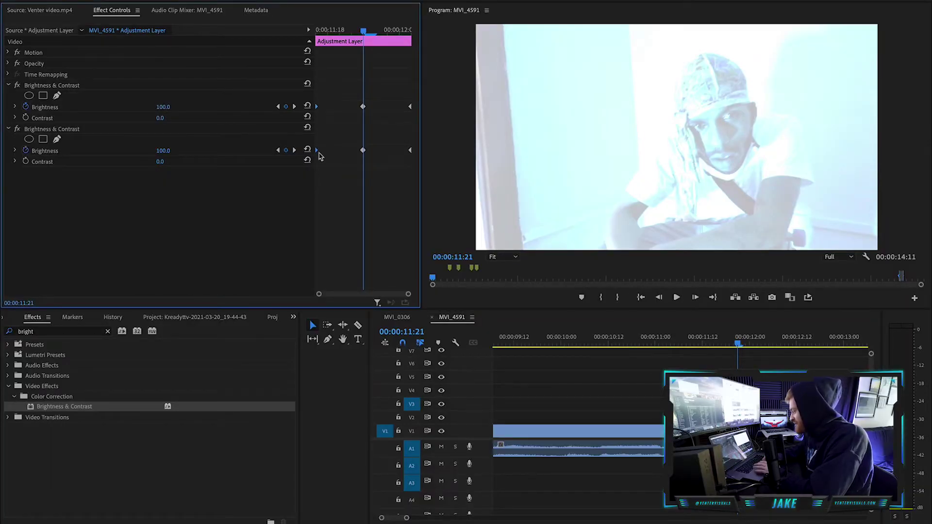
left_click_drag(324, 154, 337, 156)
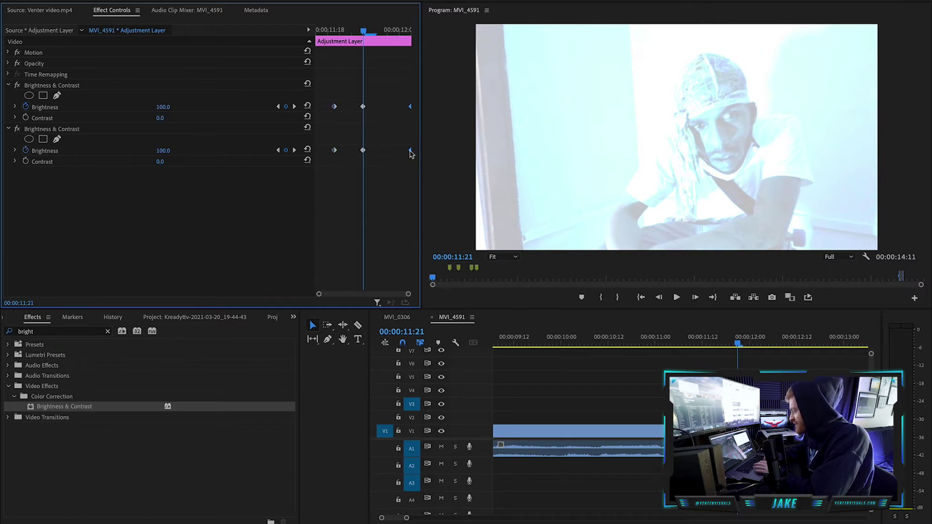
left_click_drag(411, 154, 396, 156)
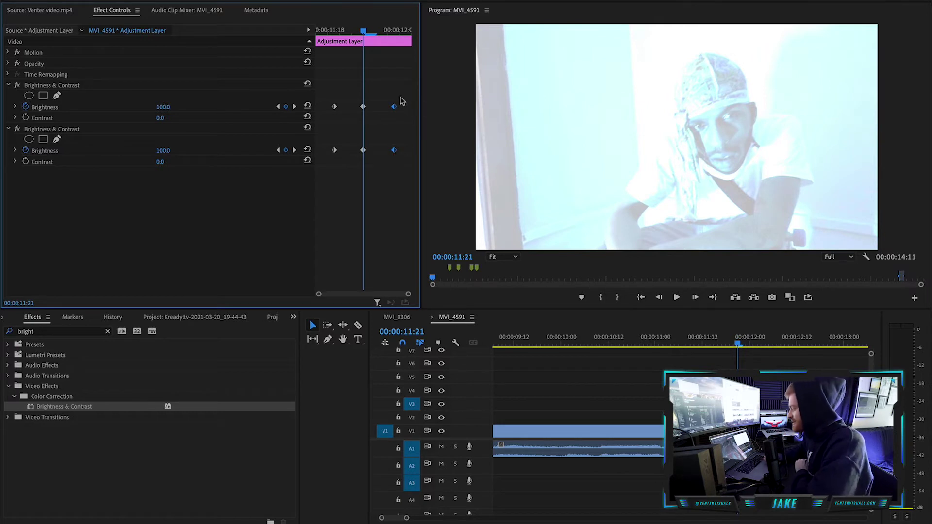
- Apply Ease In to the closing Brightness keyframes and Ease Out to the opening ones
left_click_drag(404, 90, 384, 168)
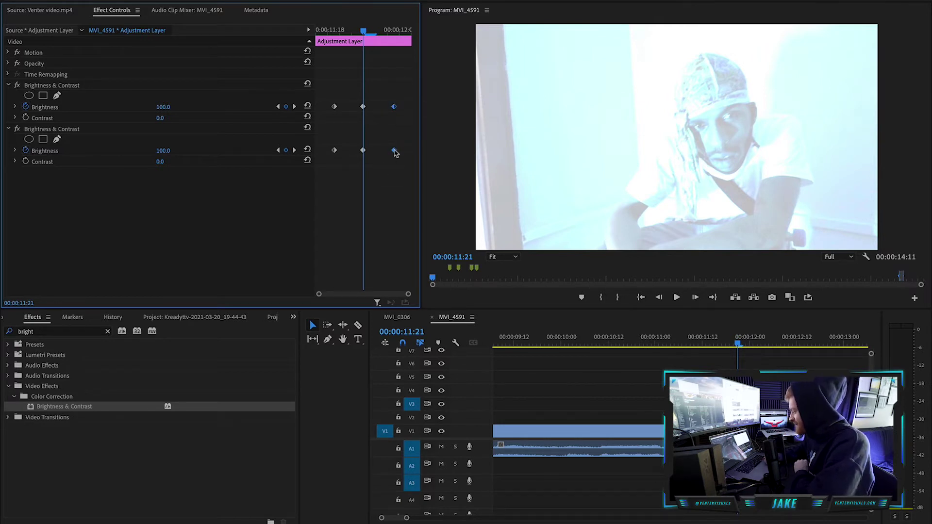
right_click(395, 152)
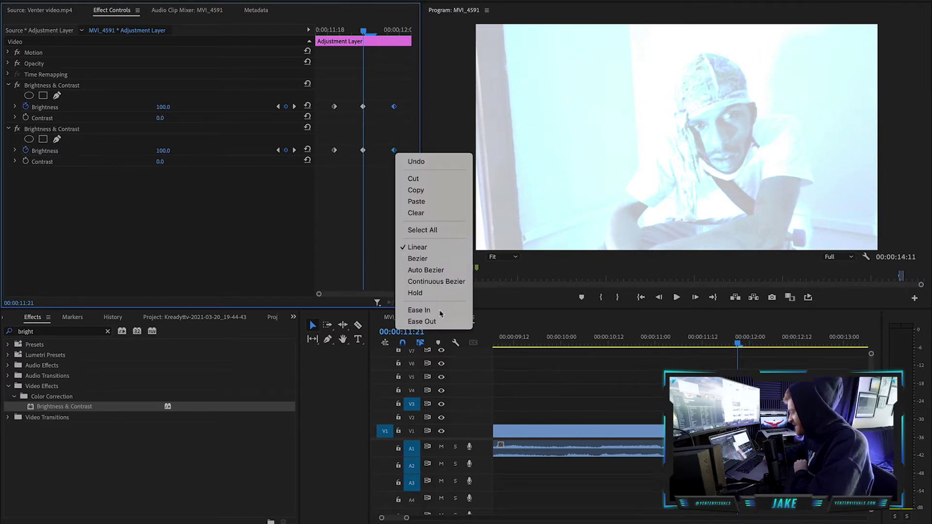
left_click(418, 310)
left_click_drag(332, 133, 322, 174)
right_click(334, 151)
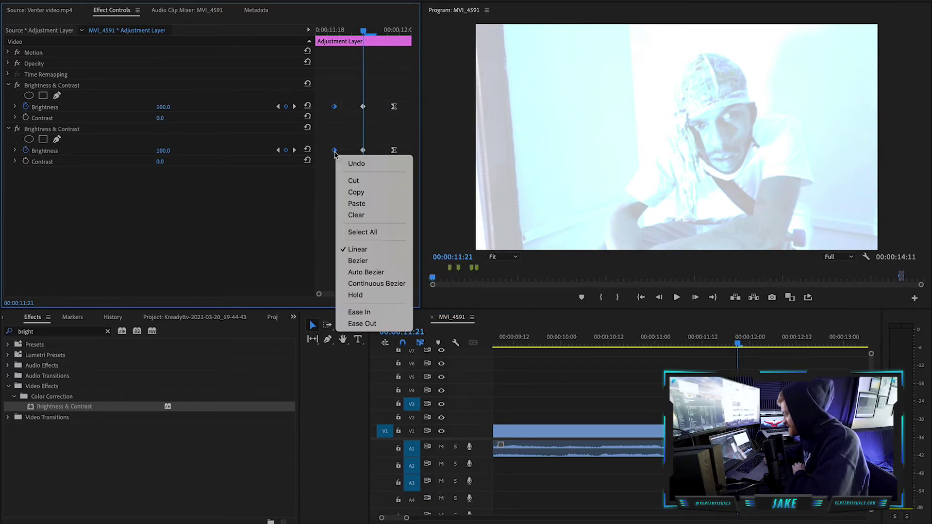
left_click(385, 324)
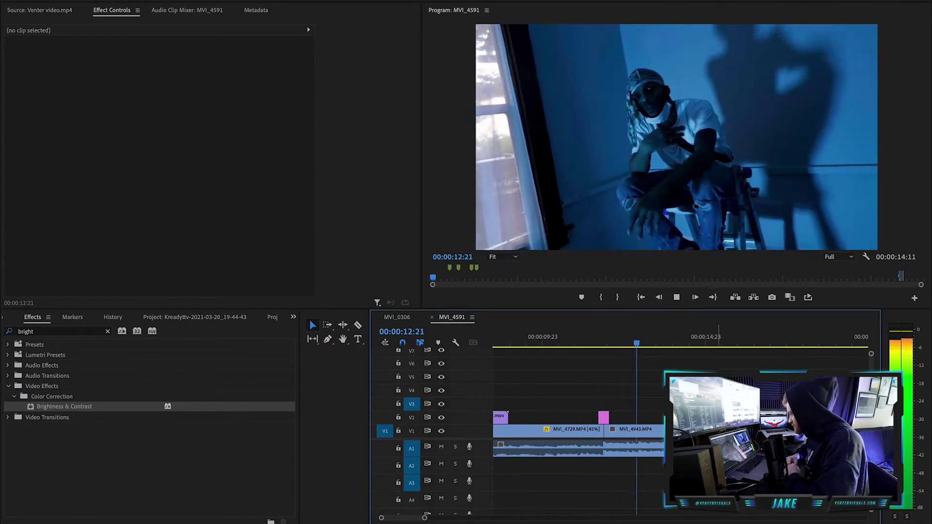
- Replay the flash from the porch shot through the cut, then select the Adjustment Layer
left_click(605, 344)
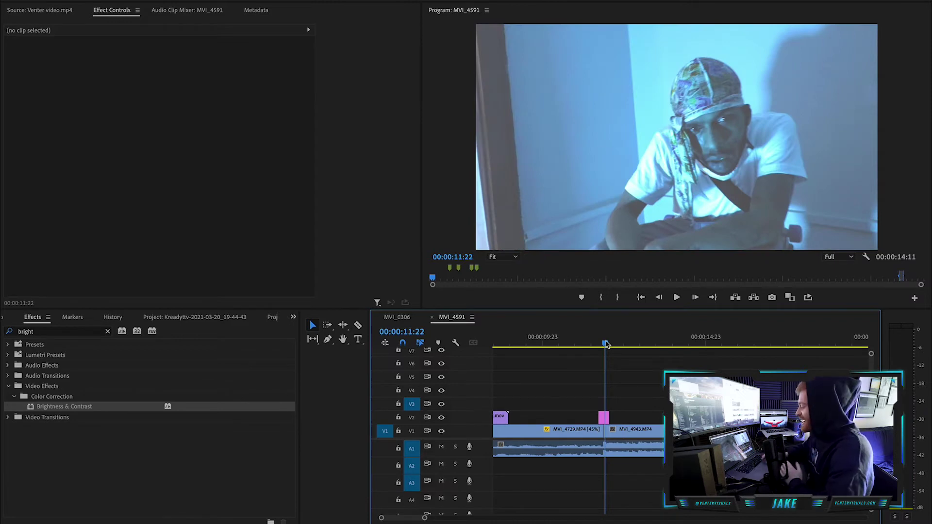
left_click_drag(605, 343, 553, 384)
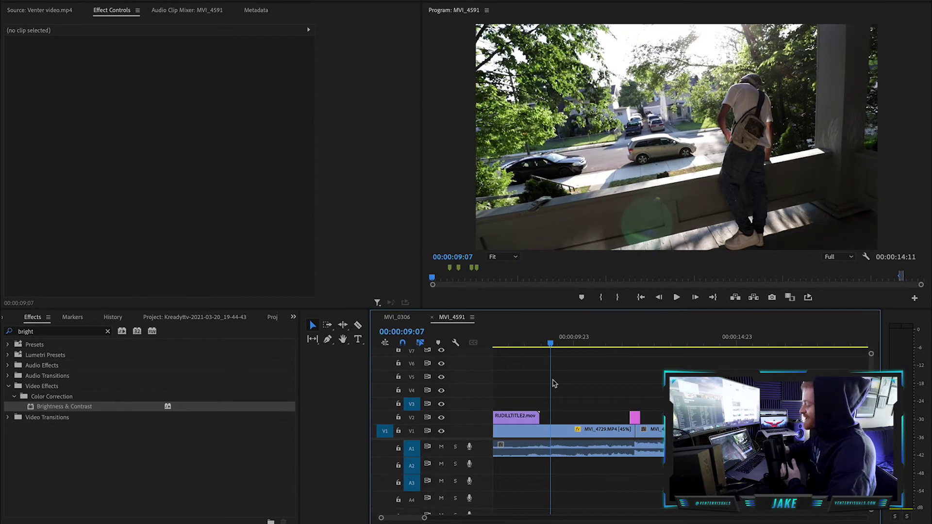
key("space")
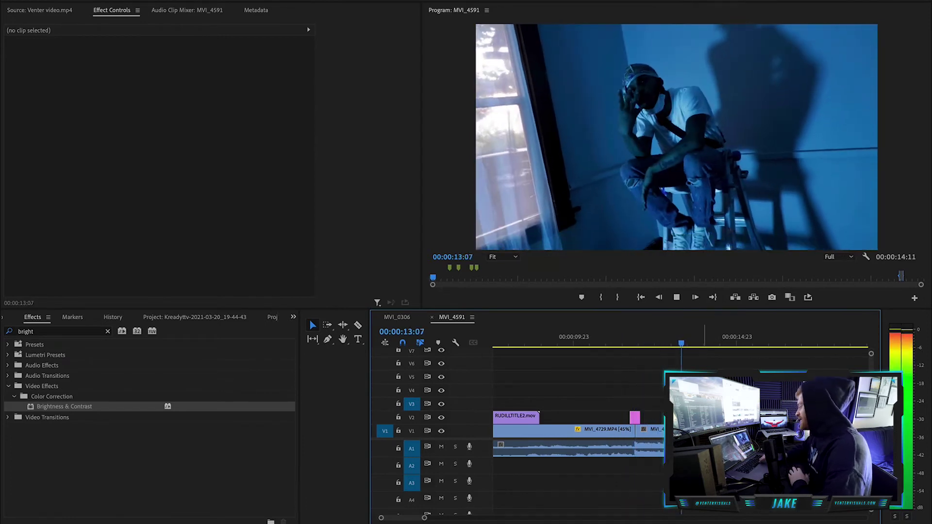
key("space")
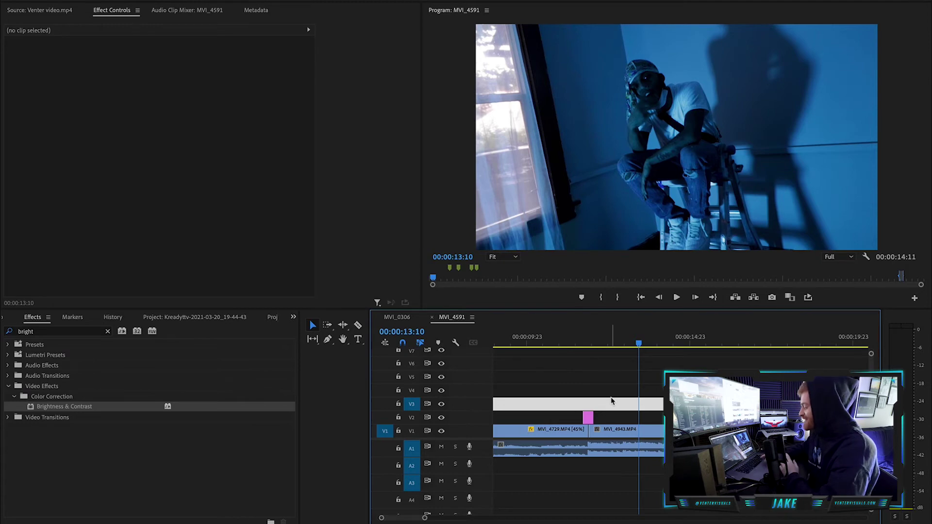
left_click(588, 419)
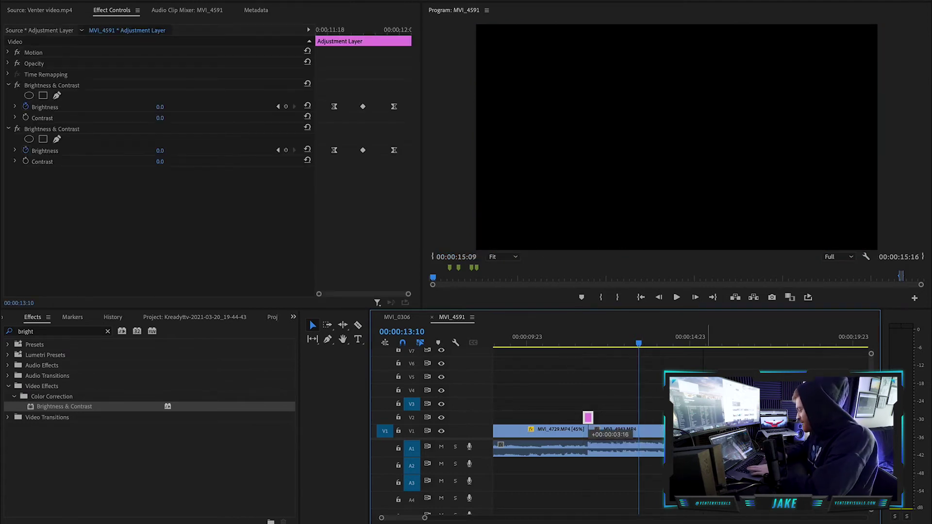
left_click(712, 413)
left_click(712, 417)
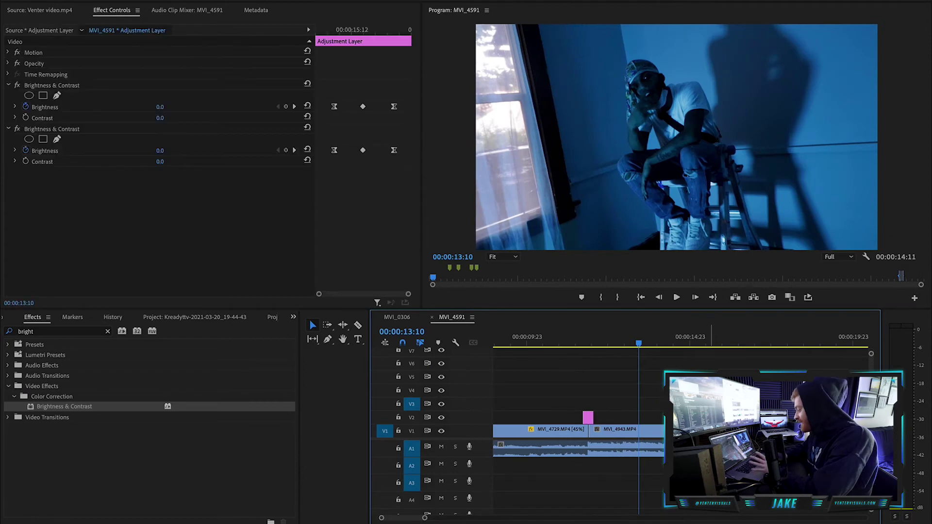
left_click_drag(711, 418, 704, 418)
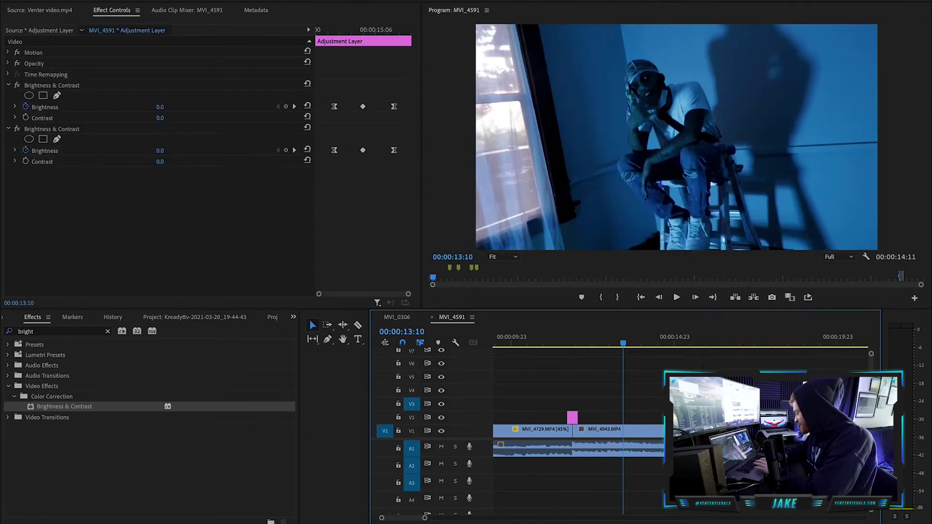
key("equal")
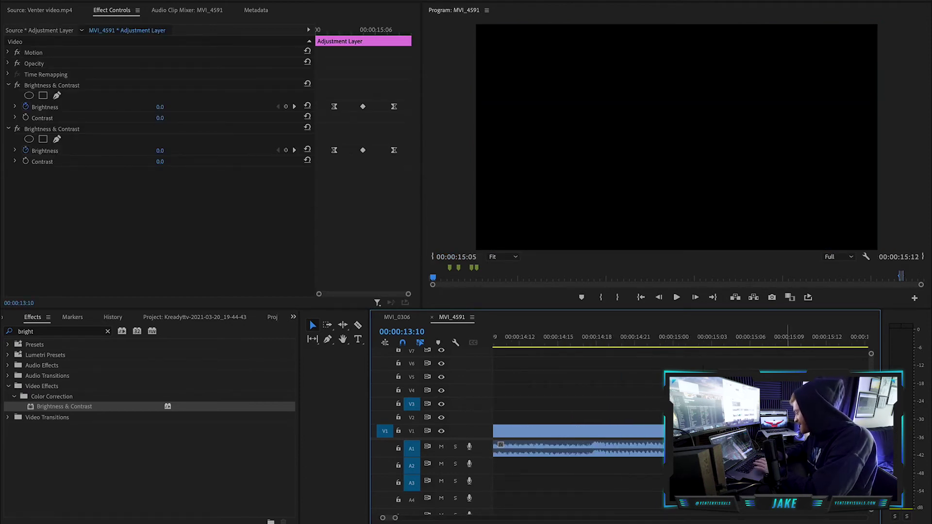